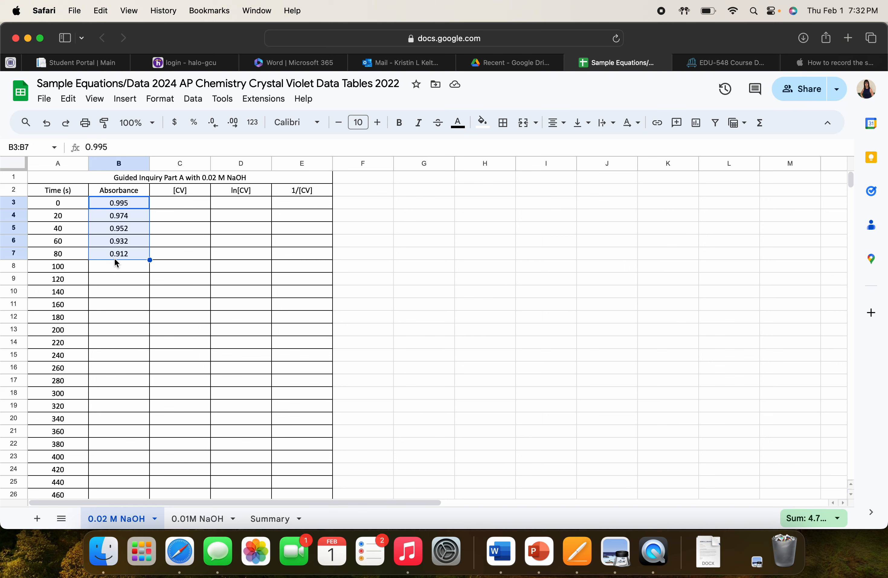
Move the absorbance values down one row to B4:B8 and enter the formula =$B4/0.0744 in C4
drag(113, 258, 113, 268)
click(181, 217)
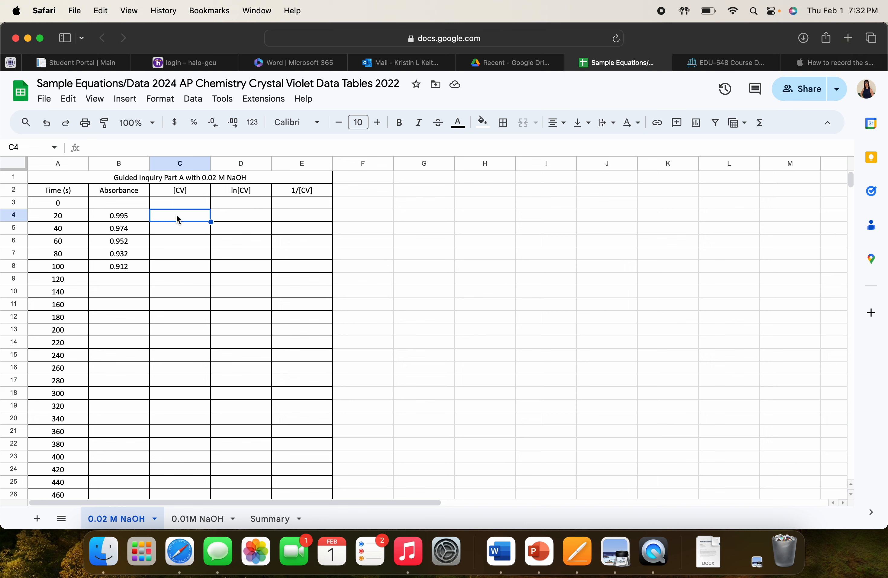
text(=)
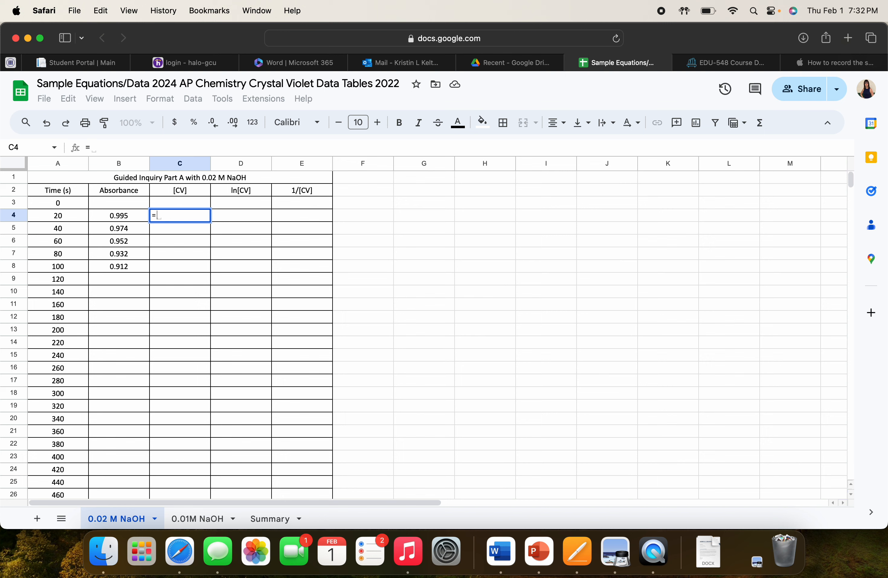
text($)
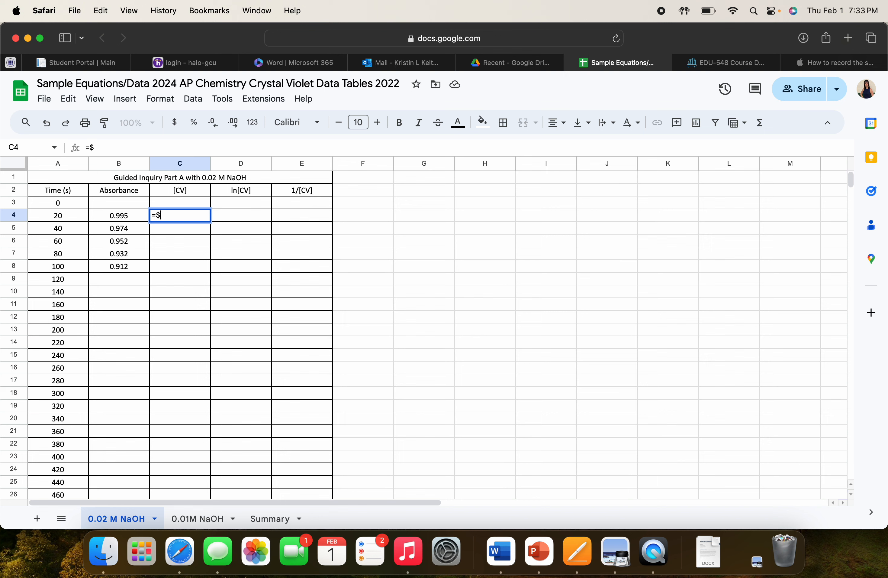
text(B4)
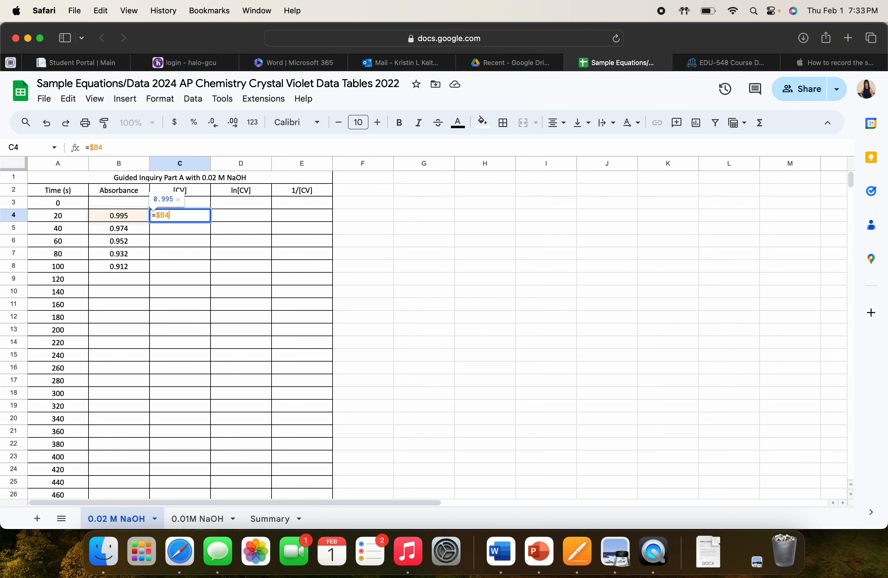
text(/)
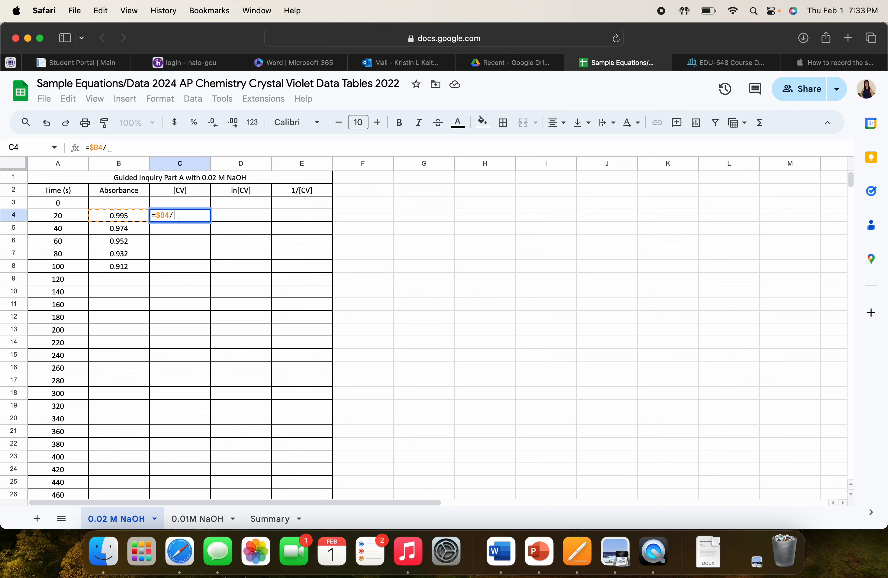
text(0.0)
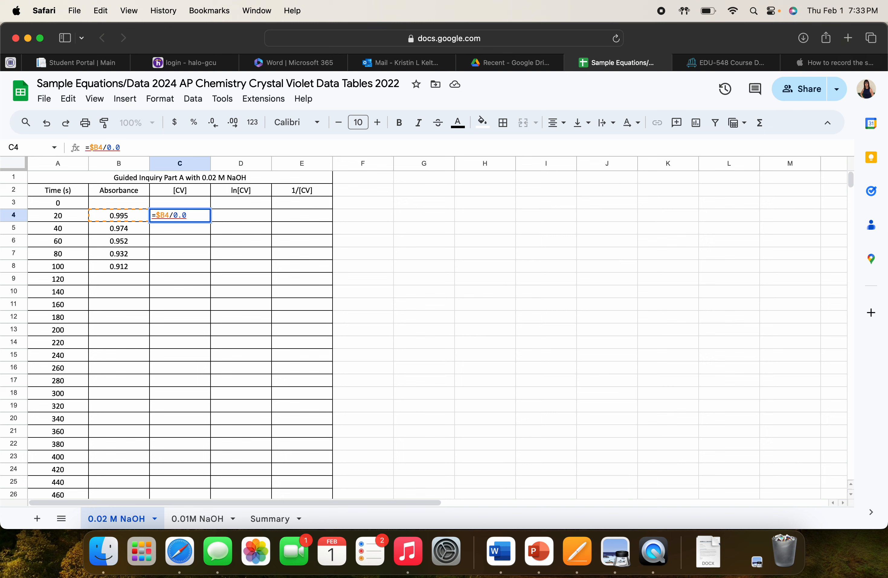
text(744)
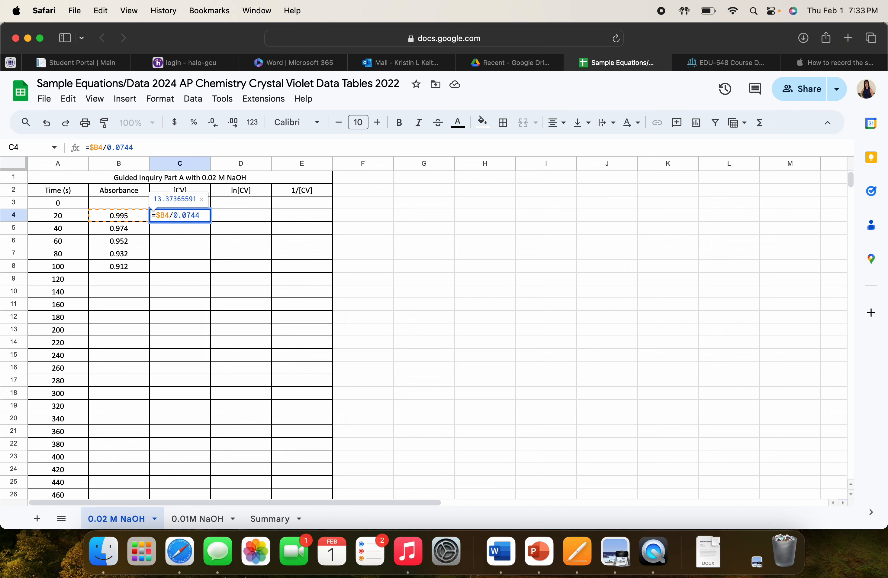
key(Return)
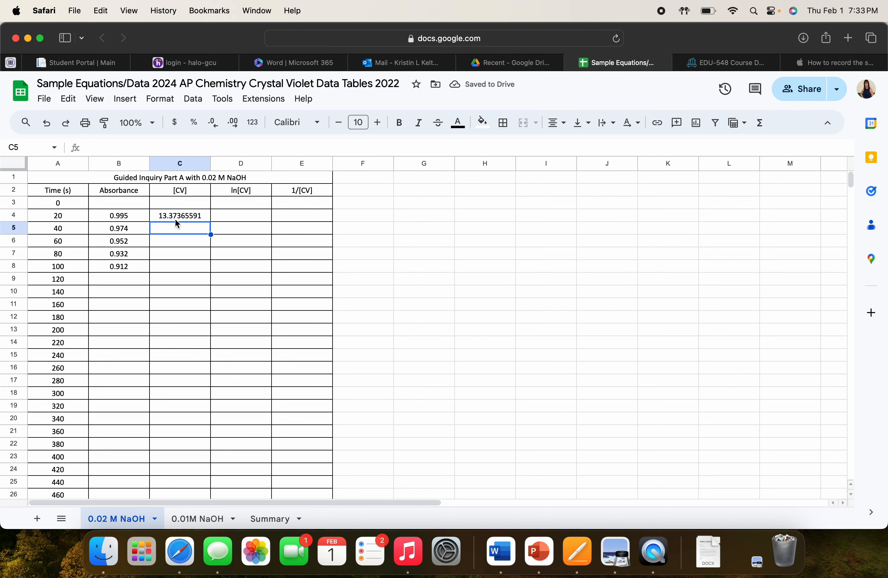
Copy the concentration formula from C4 into C5
click(183, 215)
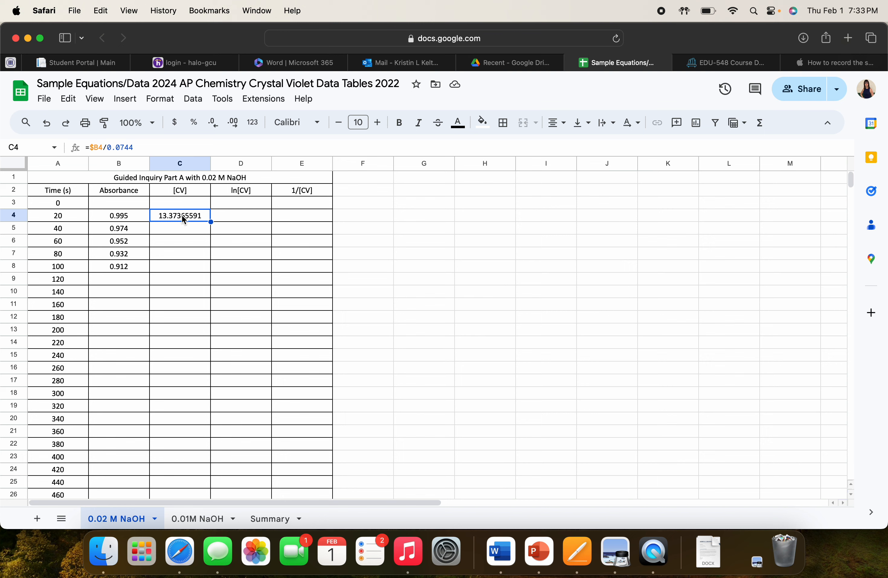
key(super+c)
click(184, 226)
key(super+v)
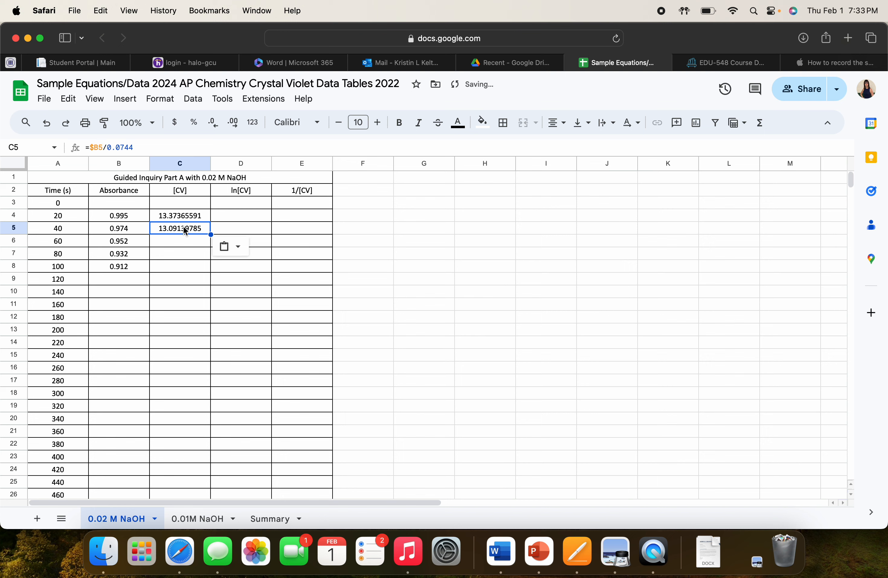
Try pasting only C4's value into C5, and undo that change
click(240, 247)
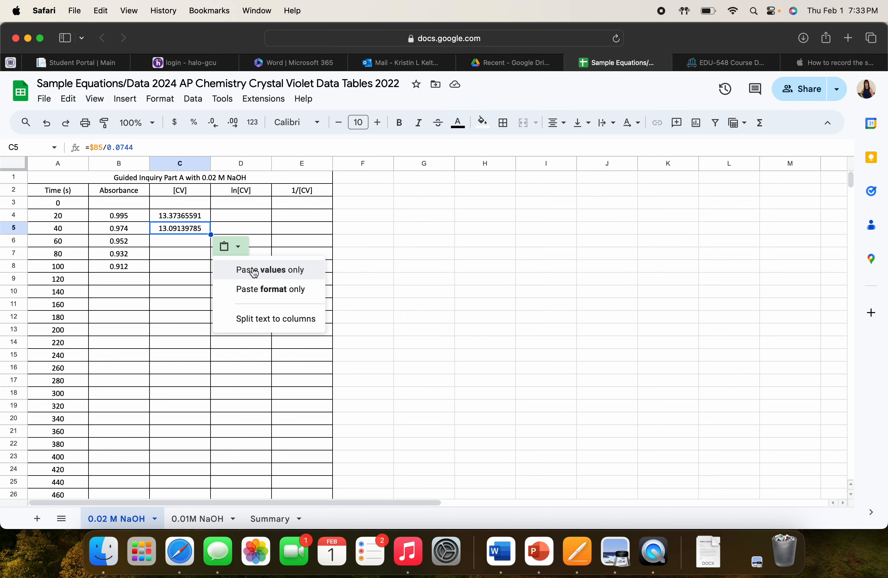
click(253, 270)
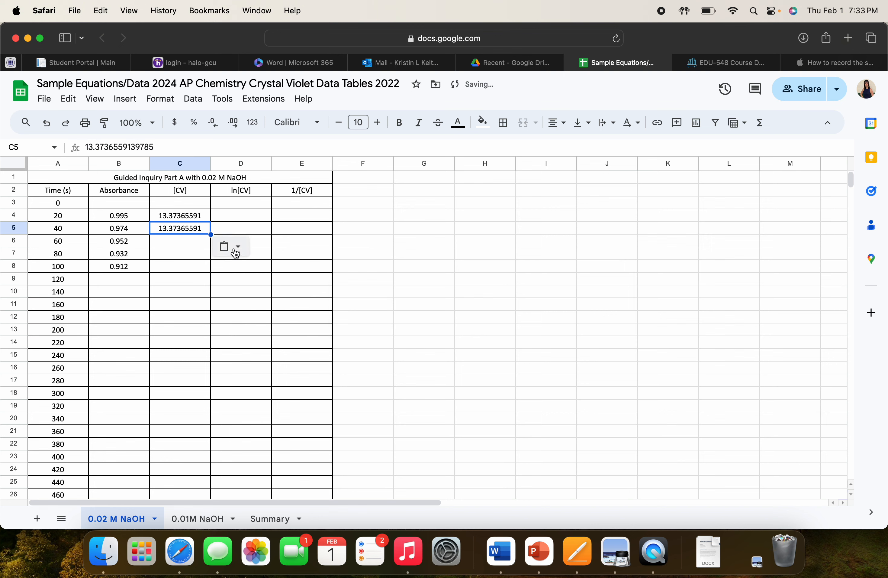
key(super+z)
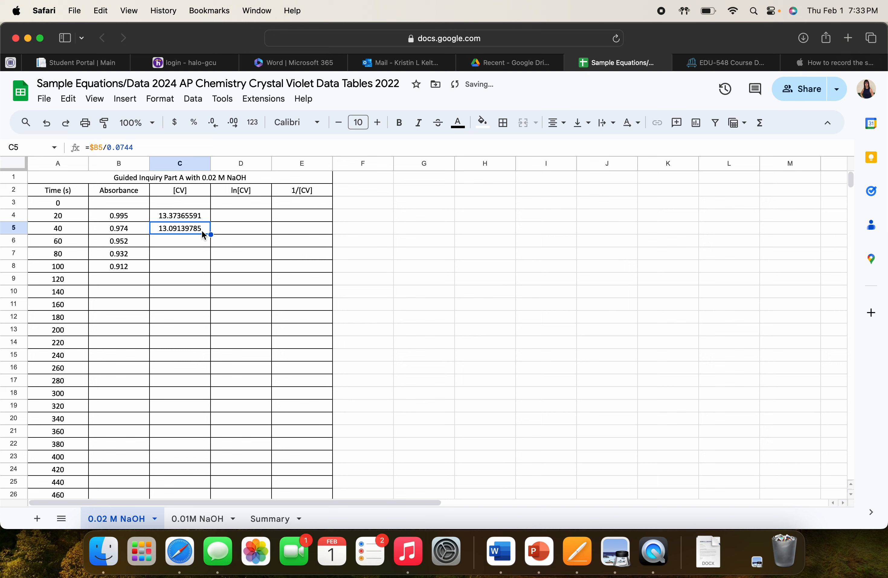
click(203, 232)
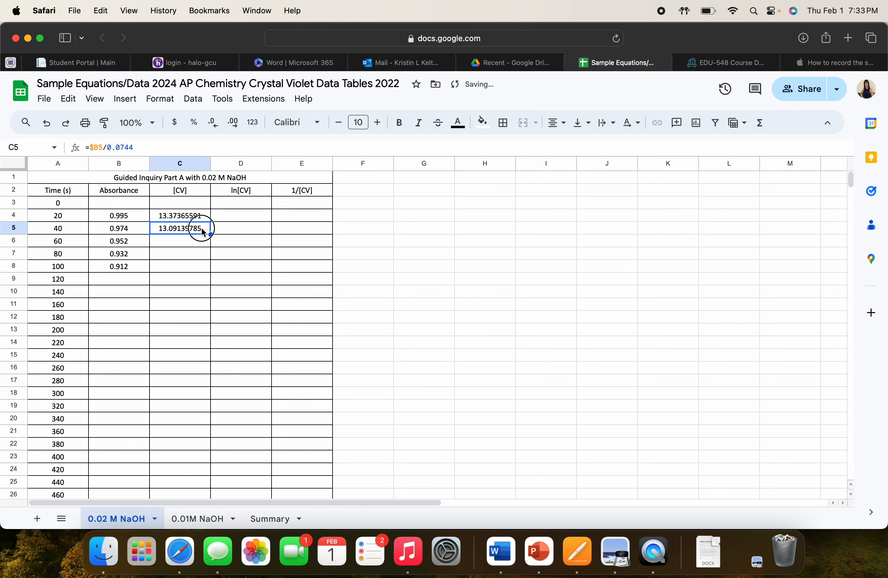
Paste the copied concentration formula into C6, C7 and C8 for the remaining absorbance values
click(186, 243)
key(super+v)
click(229, 259)
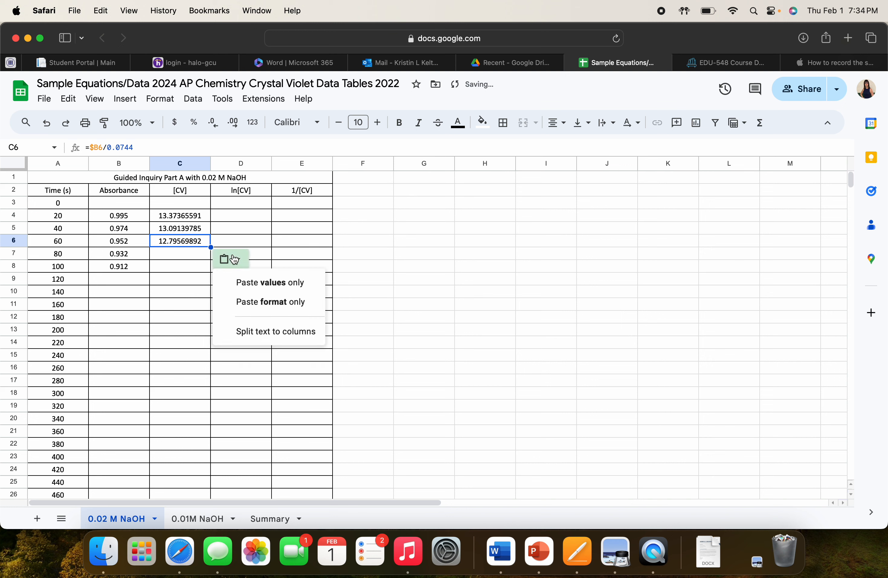
click(174, 246)
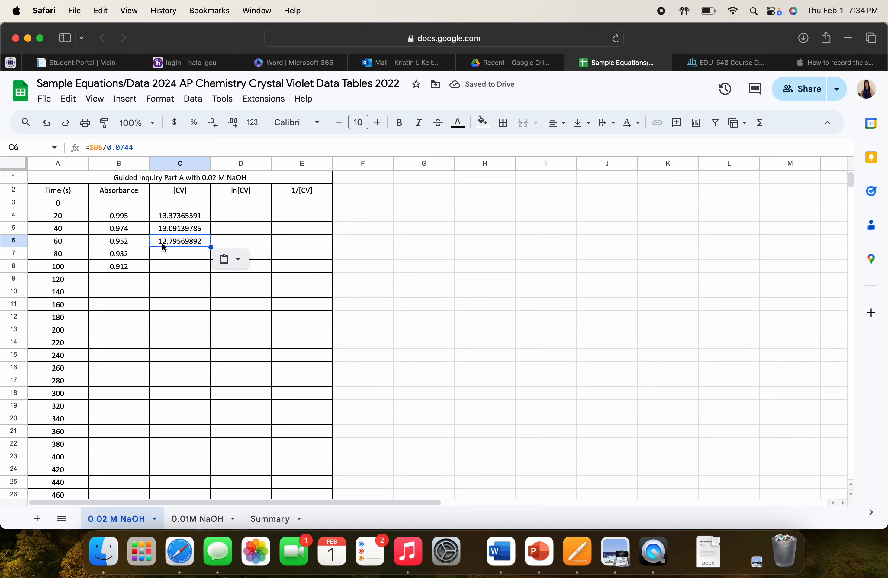
click(163, 254)
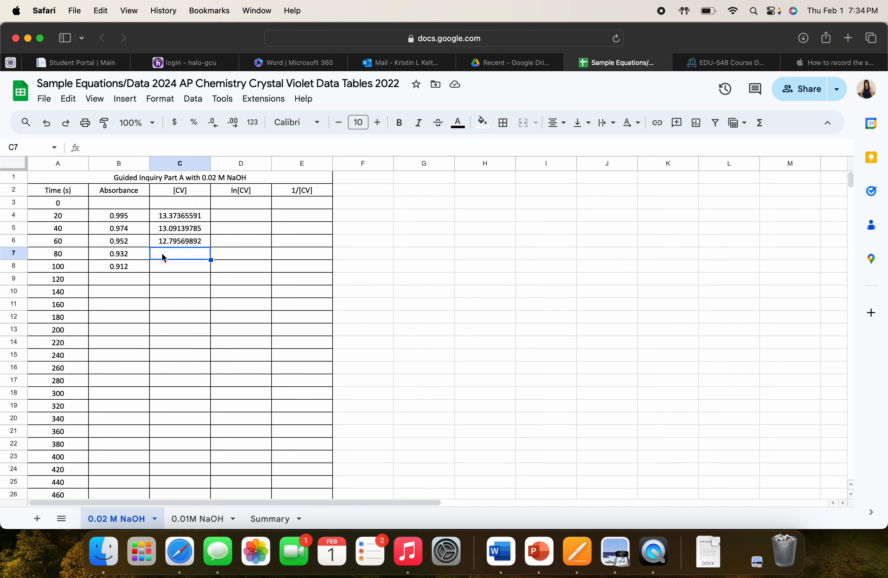
key(super+v)
click(174, 264)
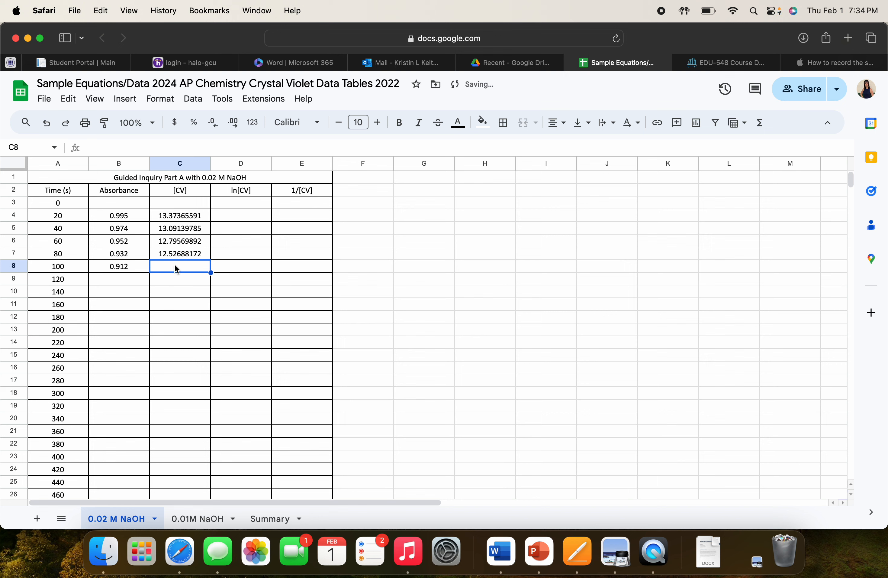
key(super+v)
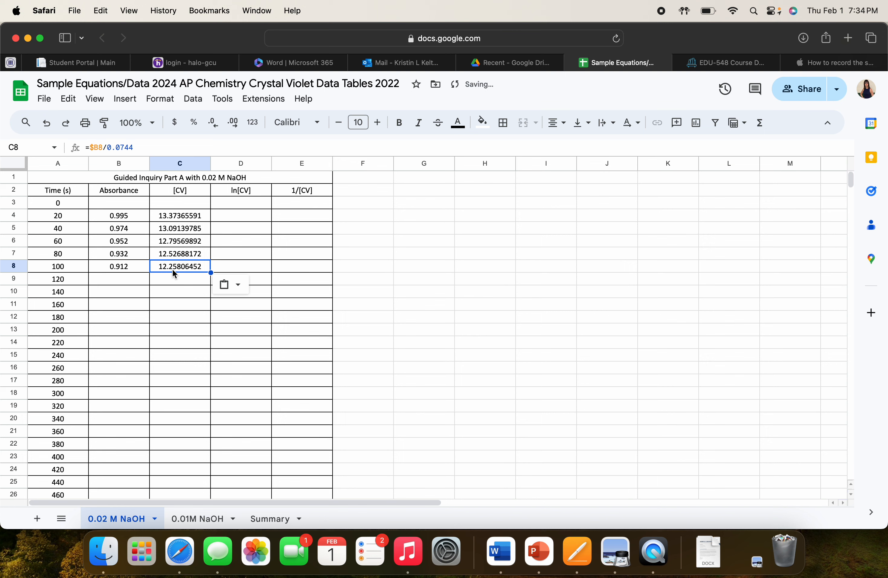
Check the formulas in C4 and C5 against the absorbance cells B4 and B5 they refer to
drag(175, 267, 179, 335)
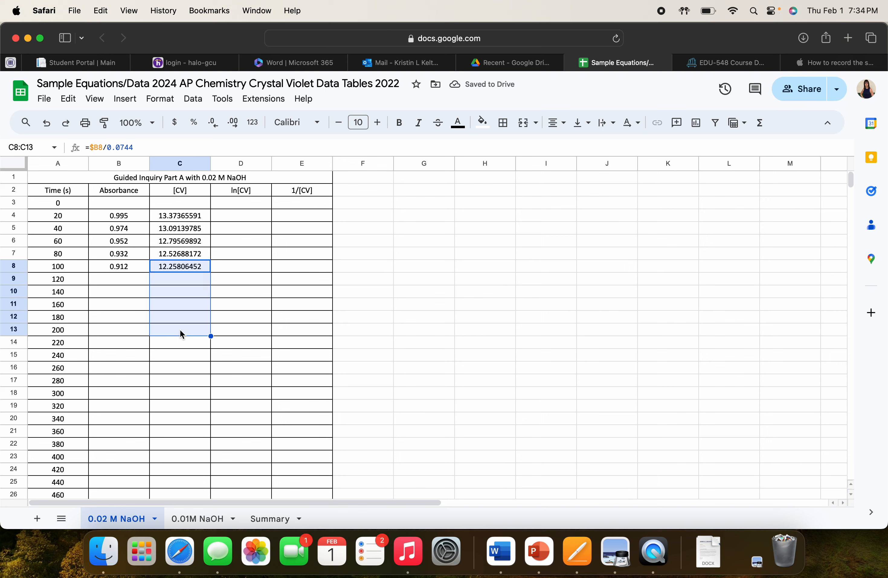
click(194, 295)
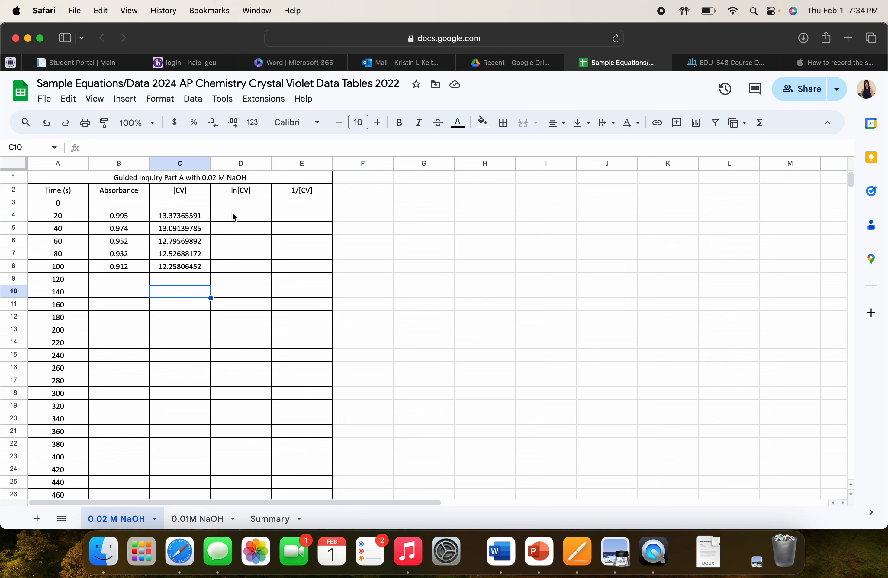
click(183, 220)
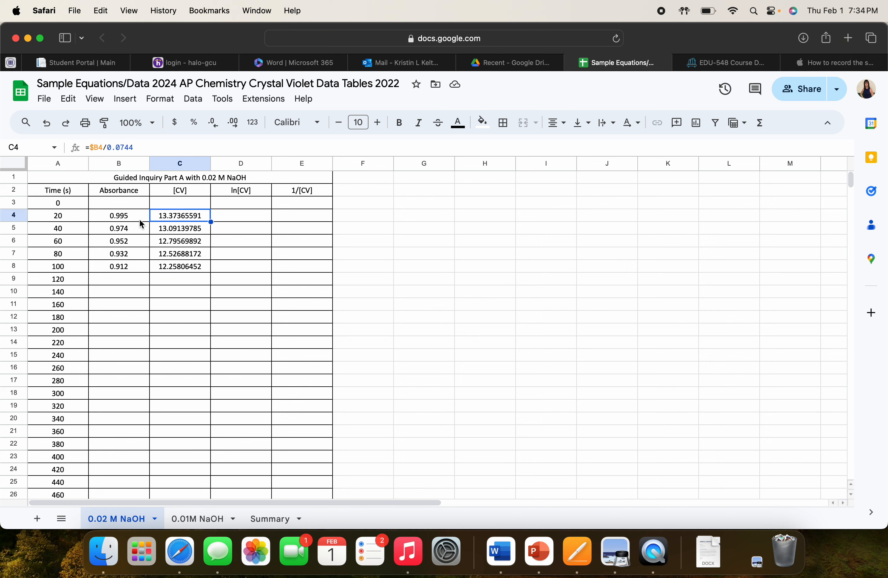
click(116, 217)
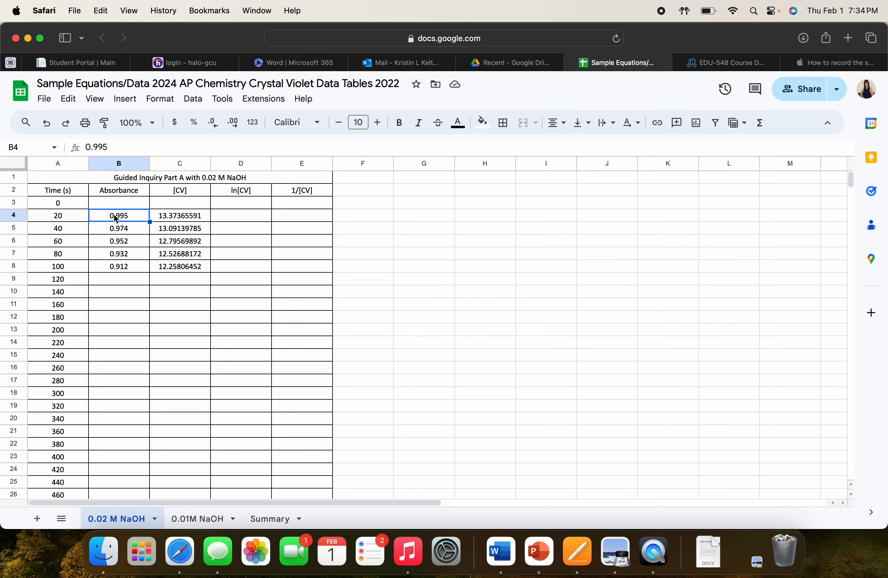
click(123, 231)
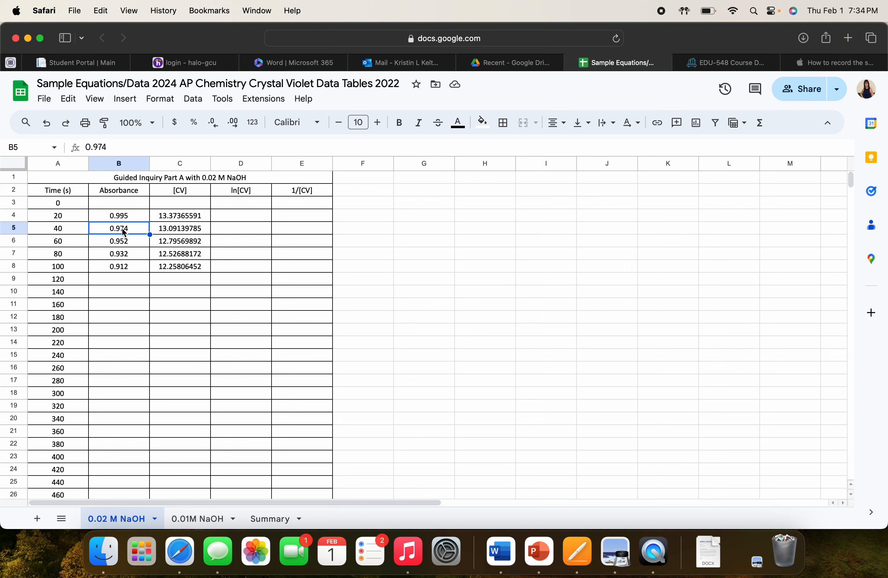
click(190, 230)
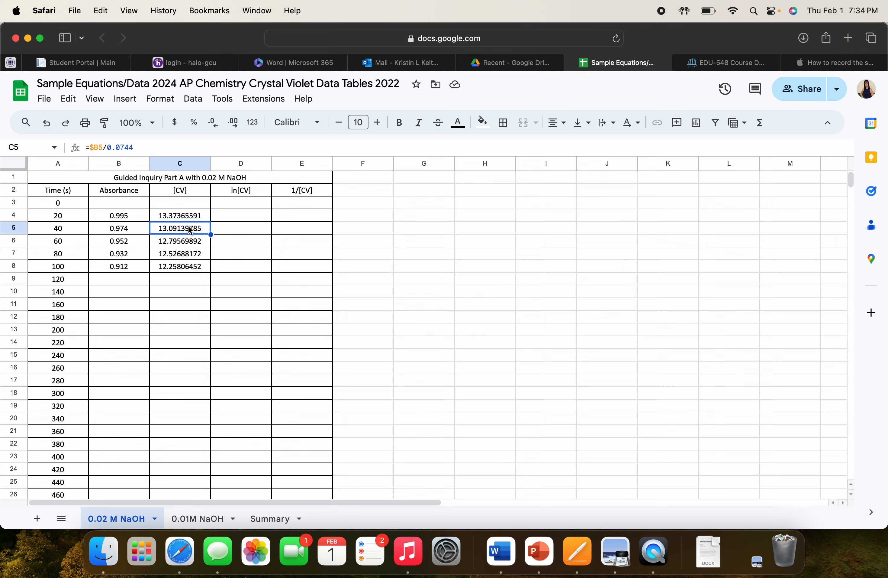
Enter a natural-log formula =LN($C4) in D4, picking LN from the full function list, to calculate ln[CV]
click(230, 221)
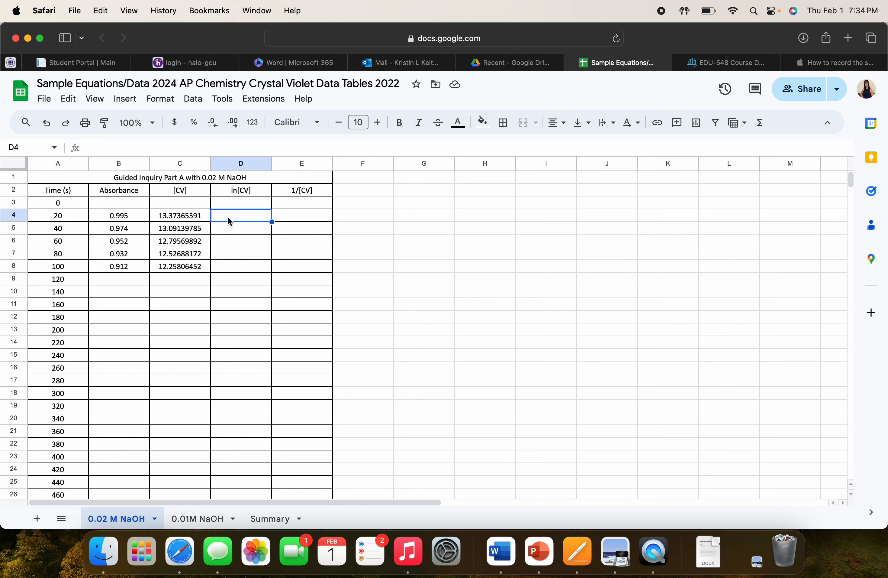
text(=)
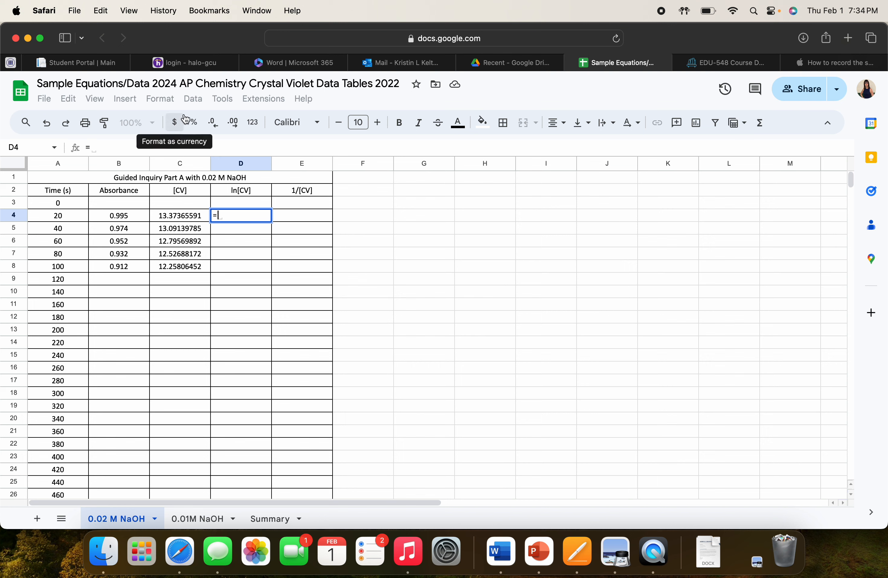
click(197, 101)
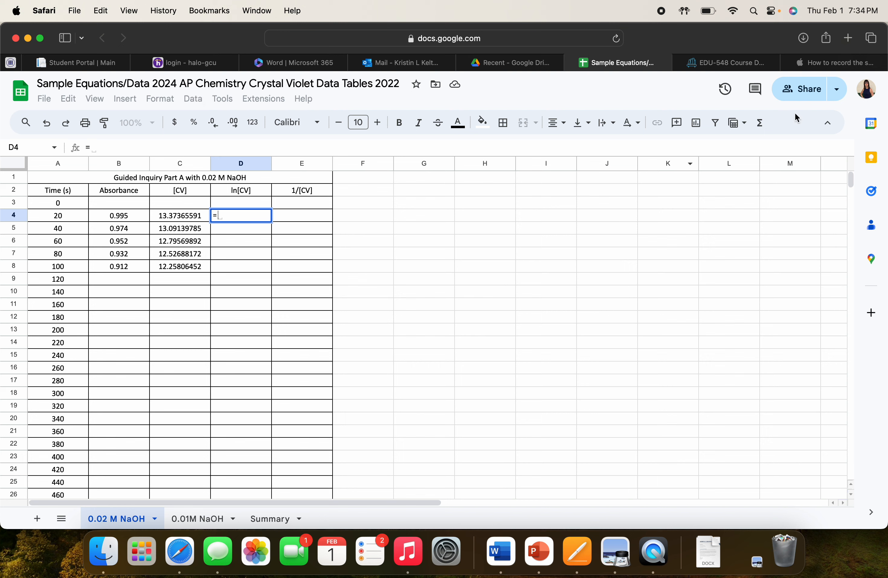
click(760, 125)
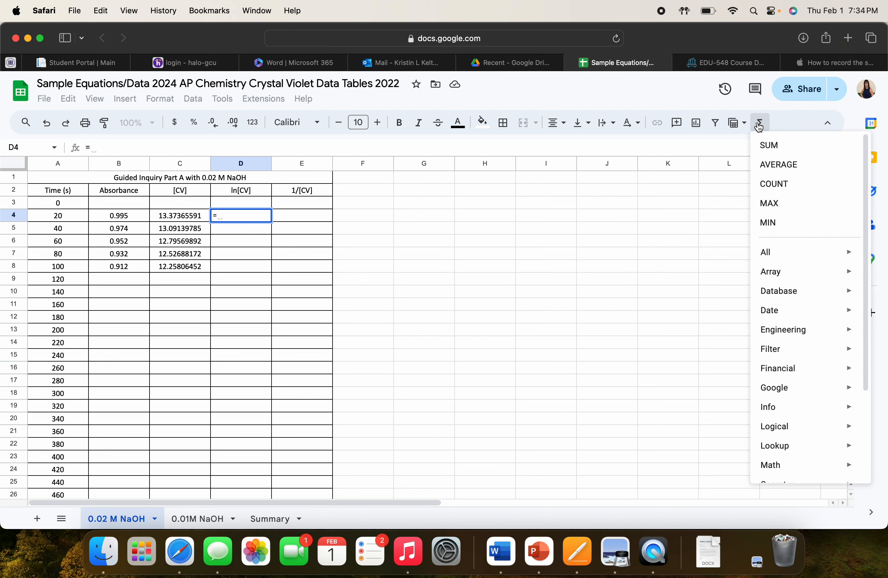
click(787, 252)
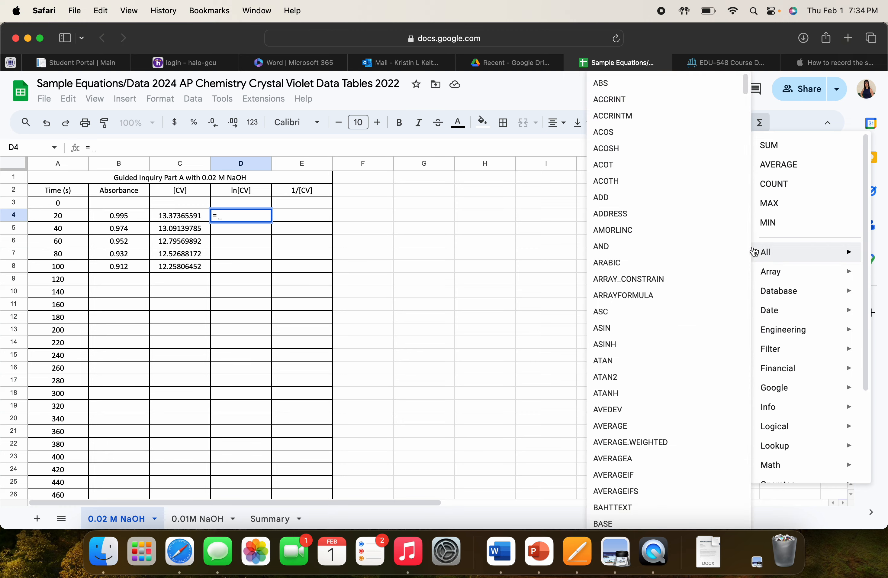
scroll(674, 254, down, 20)
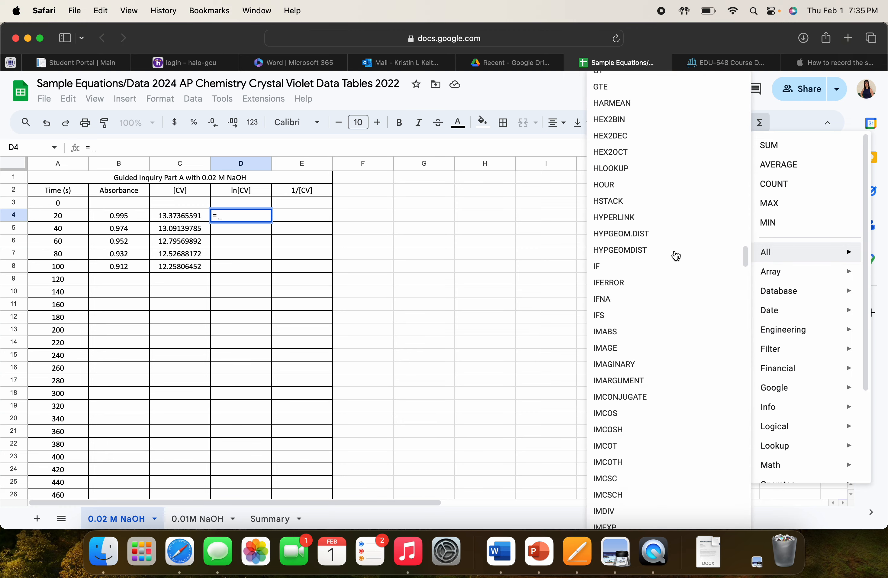
scroll(676, 254, down, 20)
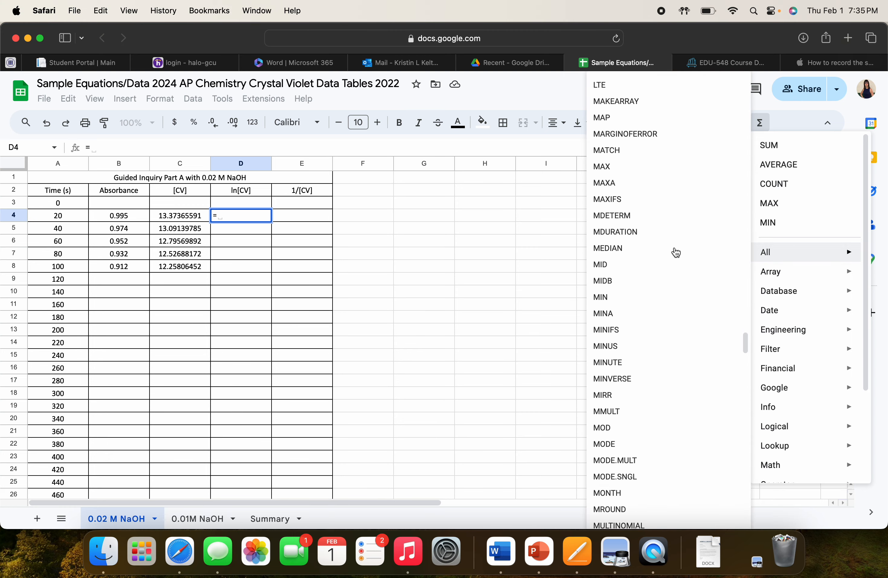
scroll(676, 252, up, 10)
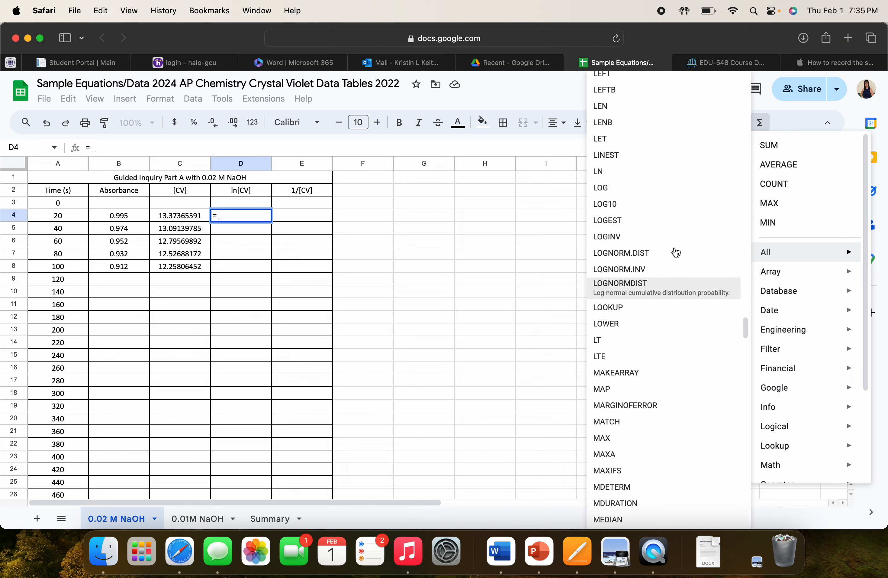
click(604, 172)
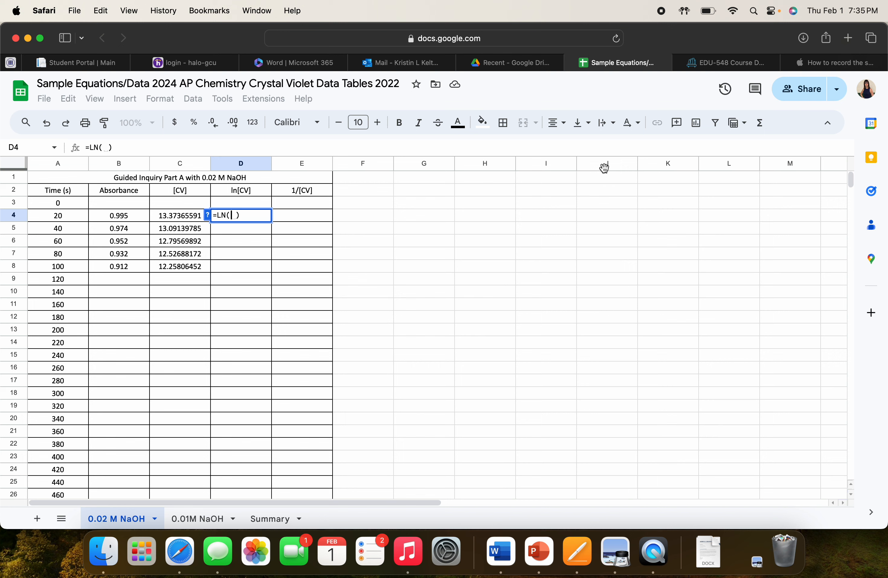
text($C)
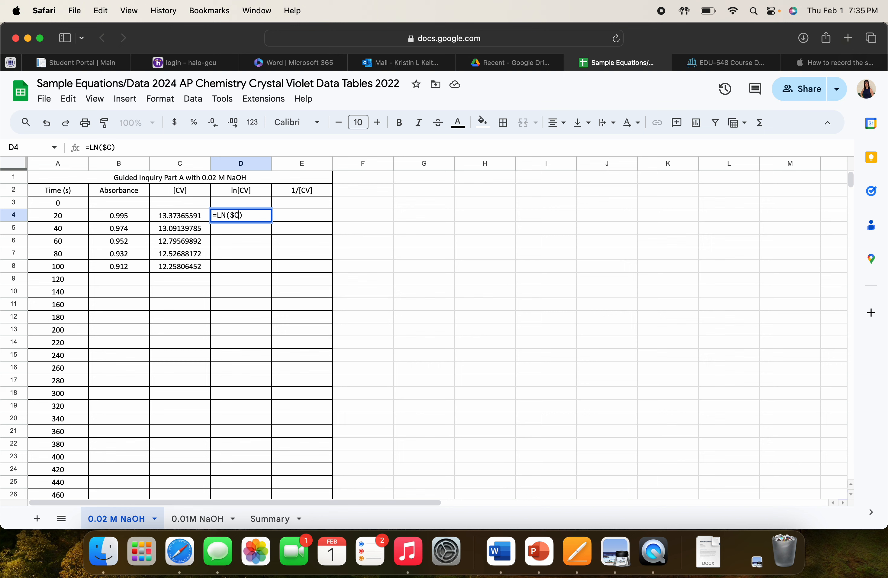
text(4)
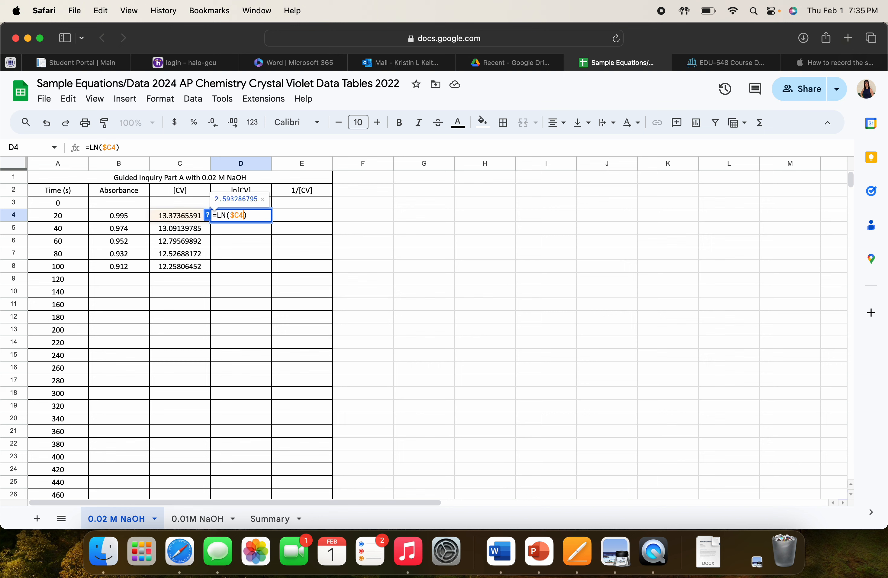
key(Return)
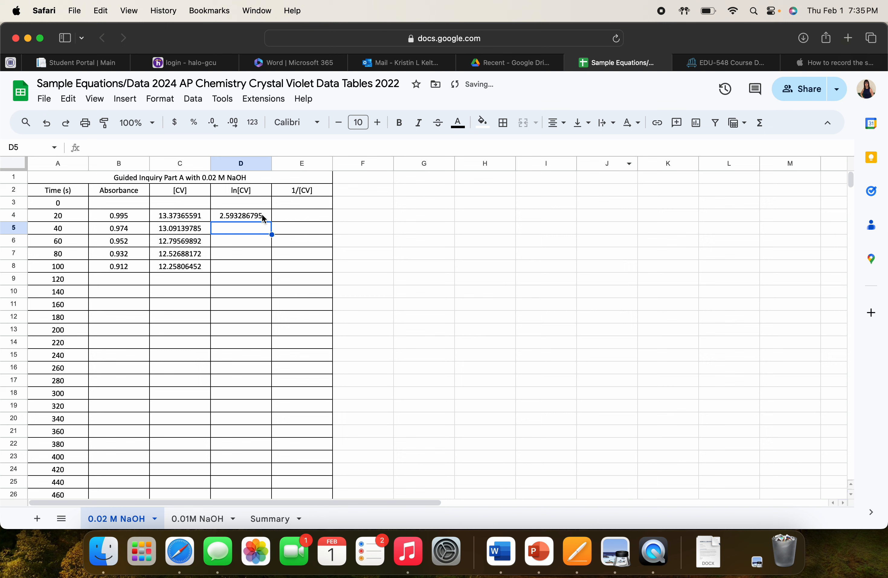
Copy the ln[CV] formula from D4 into D5 through D8
click(251, 216)
key(super+c)
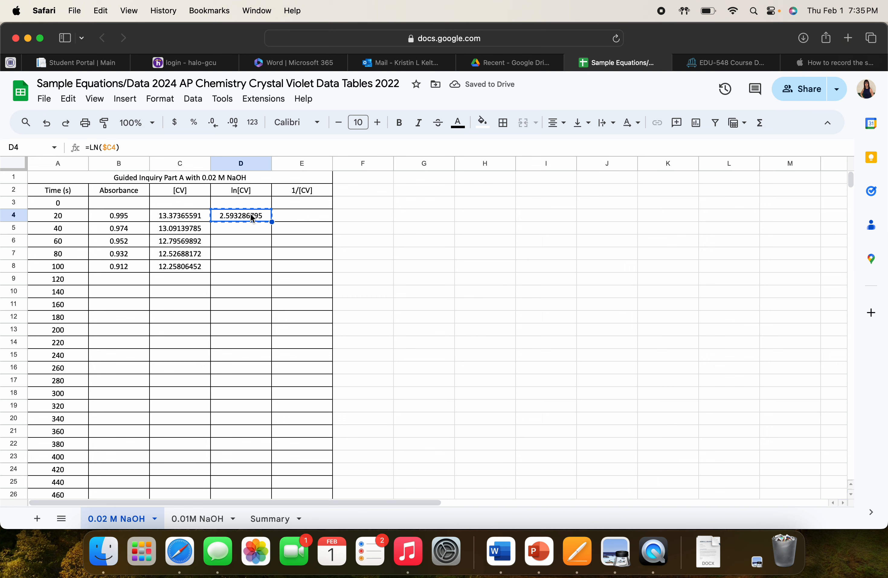
key(Down)
key(super+v)
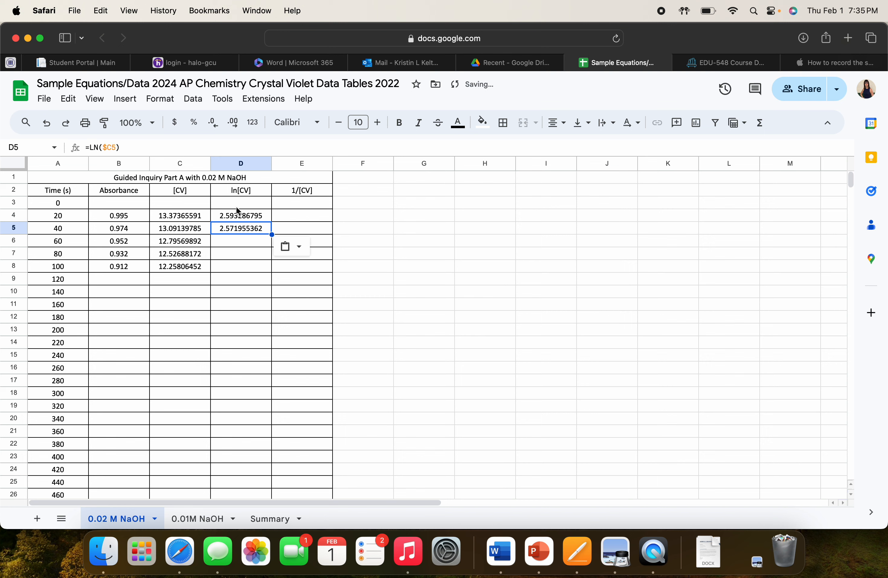
click(231, 244)
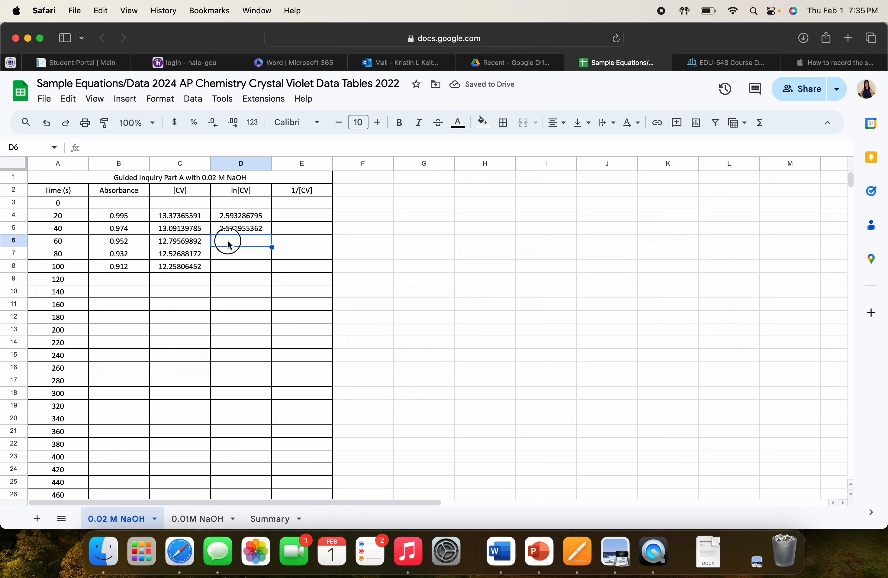
drag(228, 241, 228, 266)
key(super+v)
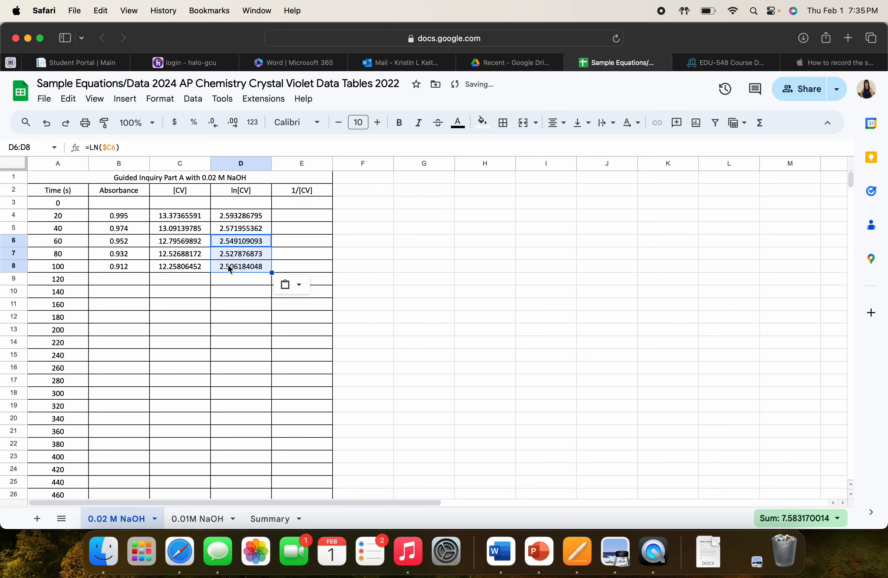
click(246, 288)
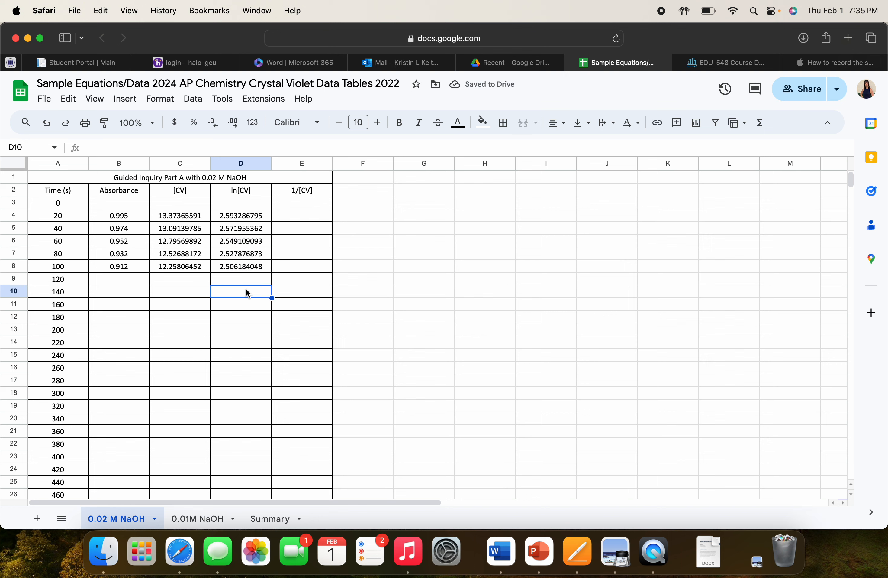
Enter the reciprocal formula =1/($C4) in E4 to calculate 1/[CV]
click(305, 220)
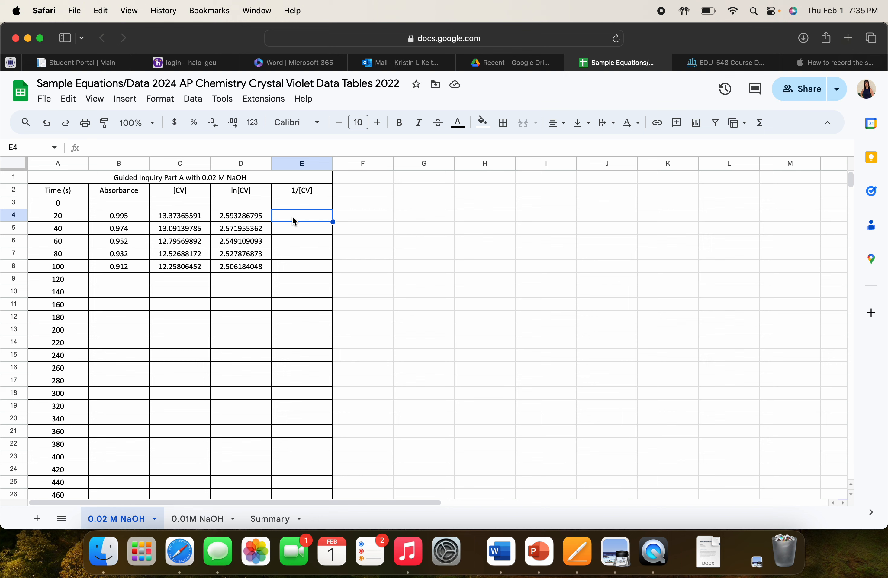
text(=)
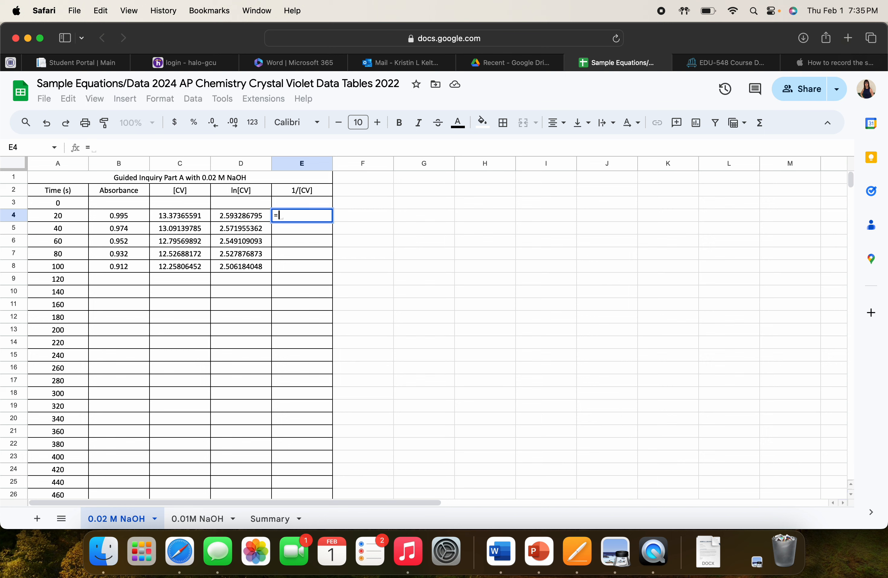
text(1/($)
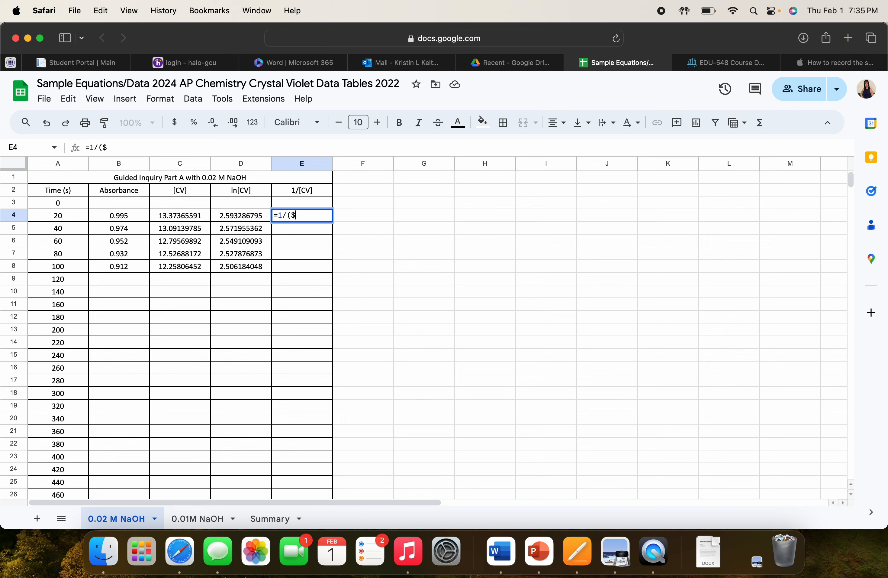
text(C4))
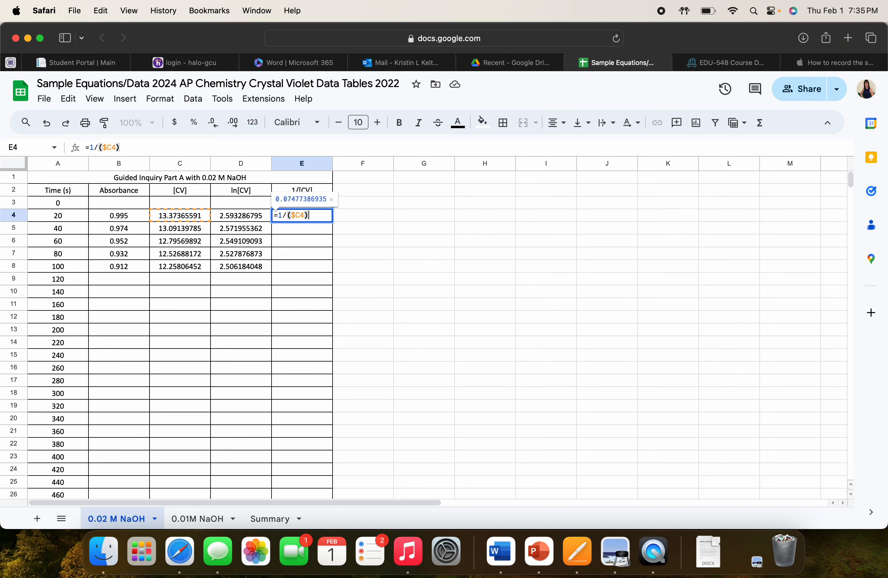
key(Return)
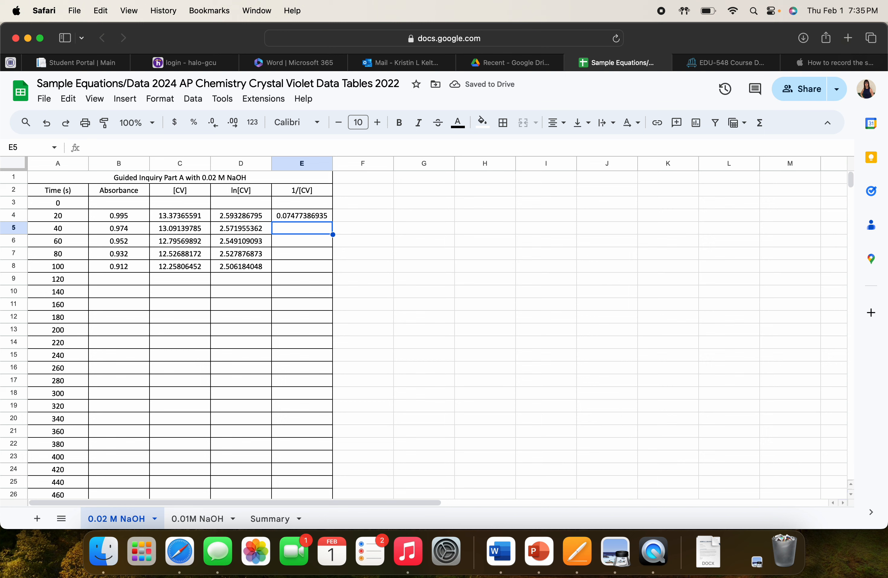
Copy the 1/[CV] formula from E4 into the range E5:E10
click(300, 215)
key(super+c)
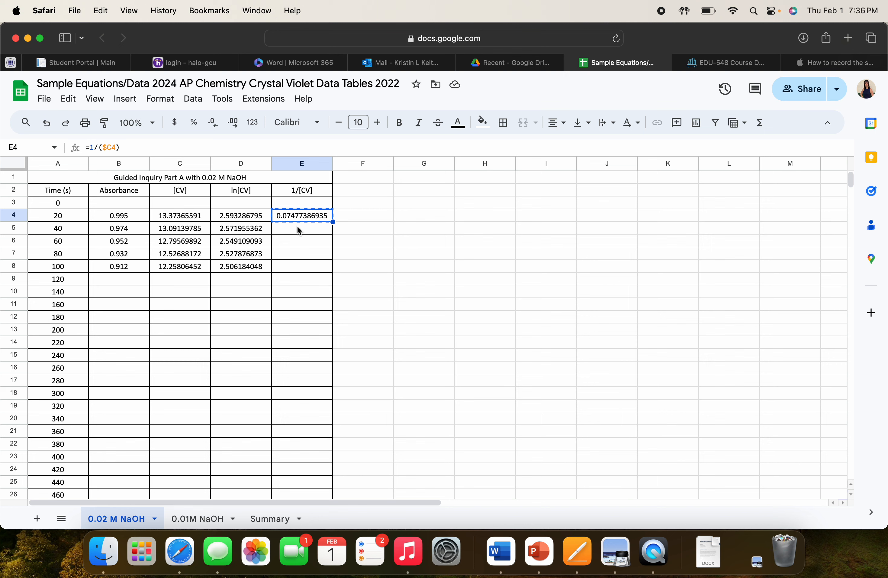
drag(298, 227, 302, 295)
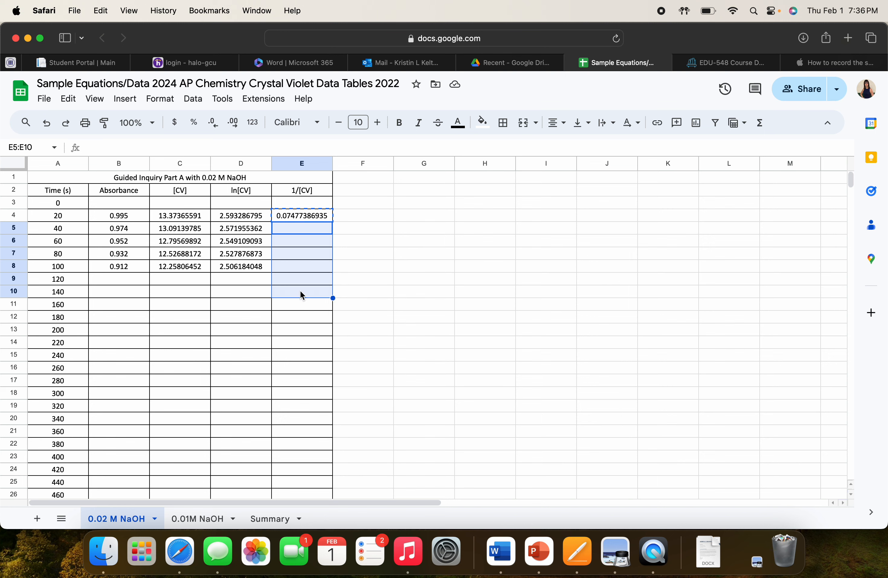
key(super+v)
Clear the surplus 1/[CV] formulas from E9 and E10, the rows without absorbance data
click(299, 280)
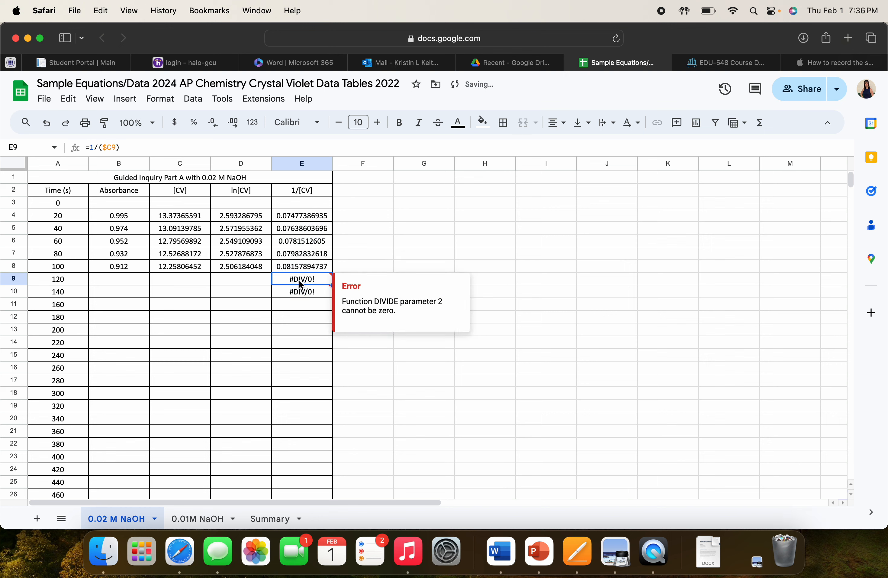
key(BackSpace)
key(Down)
key(BackSpace)
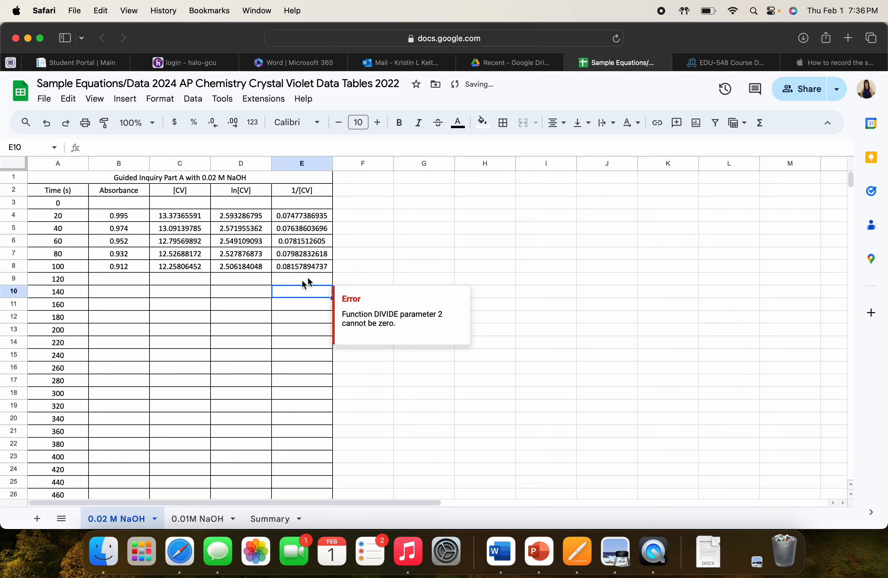
key(Up)
key(Up)
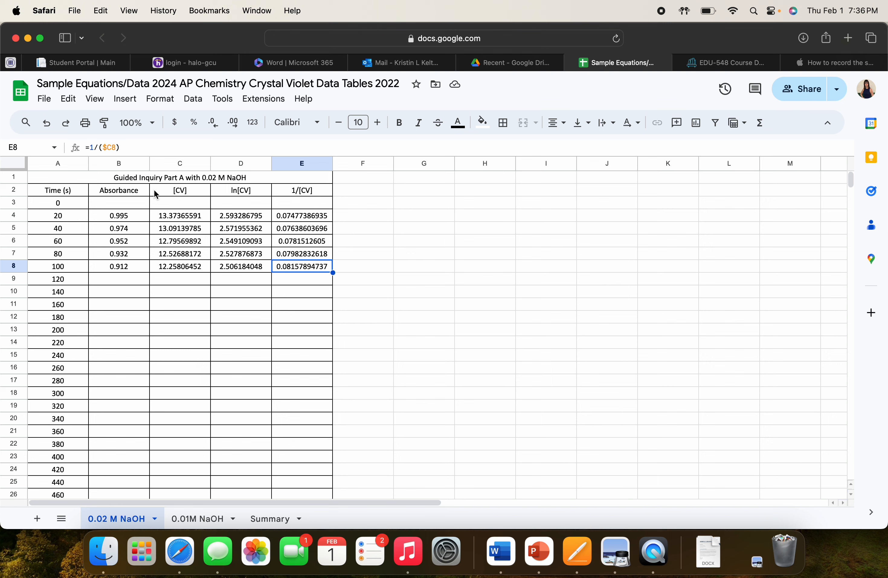
Insert a scatter chart of absorbance against time from the ranges A2:A8 and B2:B8
click(136, 185)
drag(137, 185, 131, 265)
drag(64, 196, 58, 270)
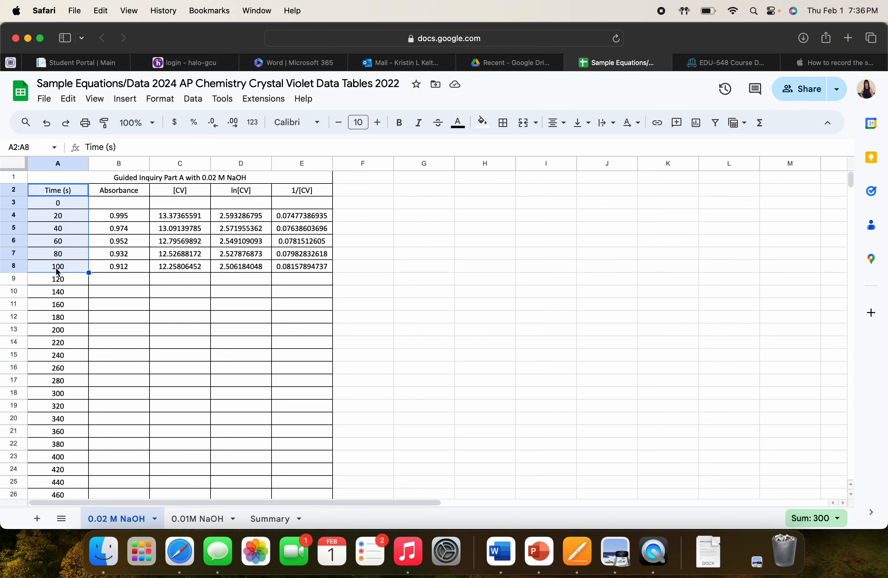
click(70, 191)
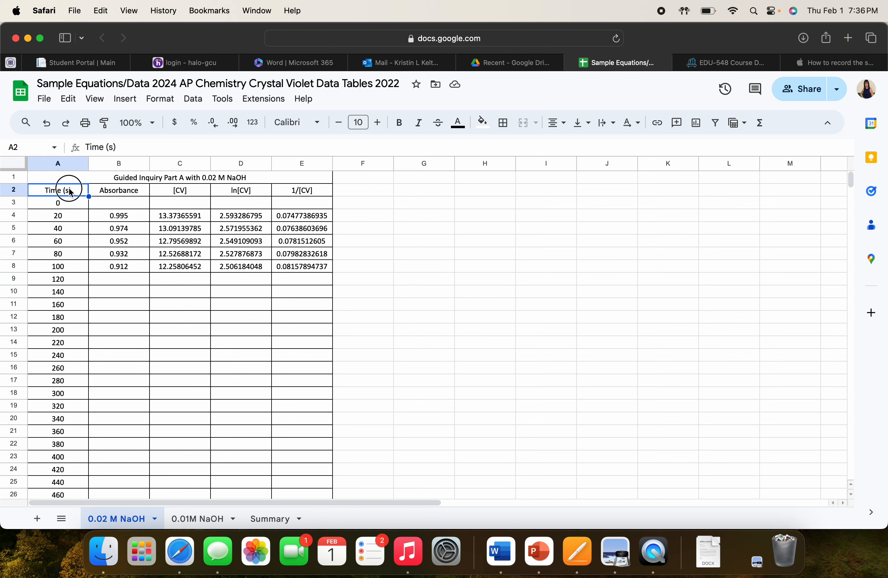
drag(70, 191, 67, 271)
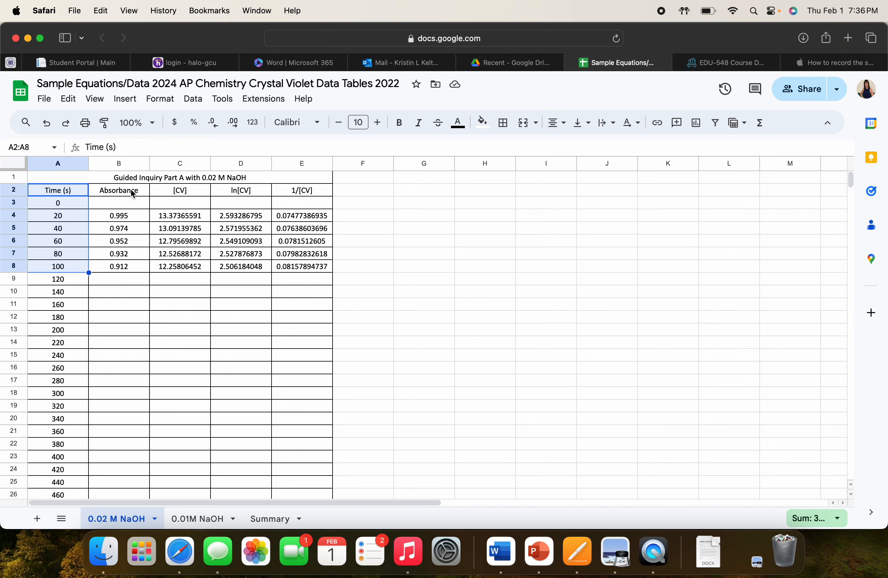
drag(132, 193, 128, 267)
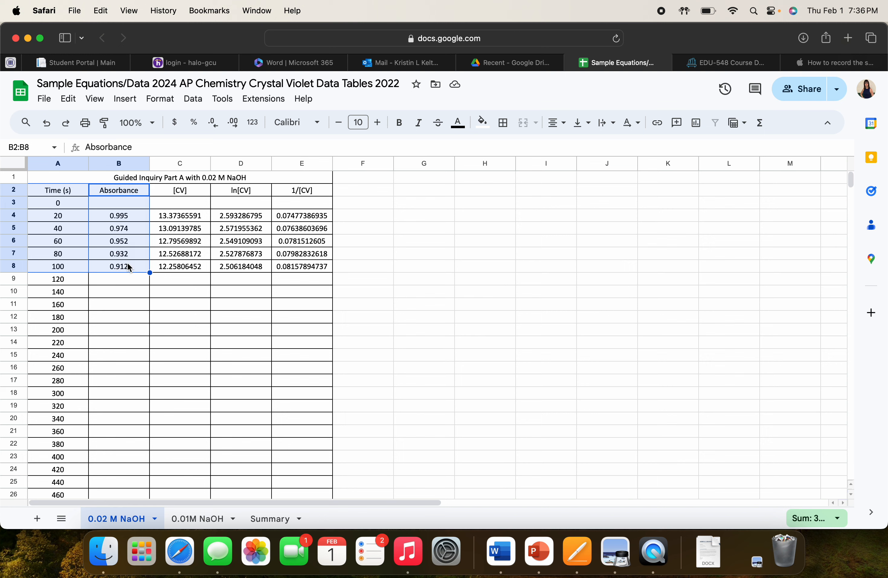
click(696, 125)
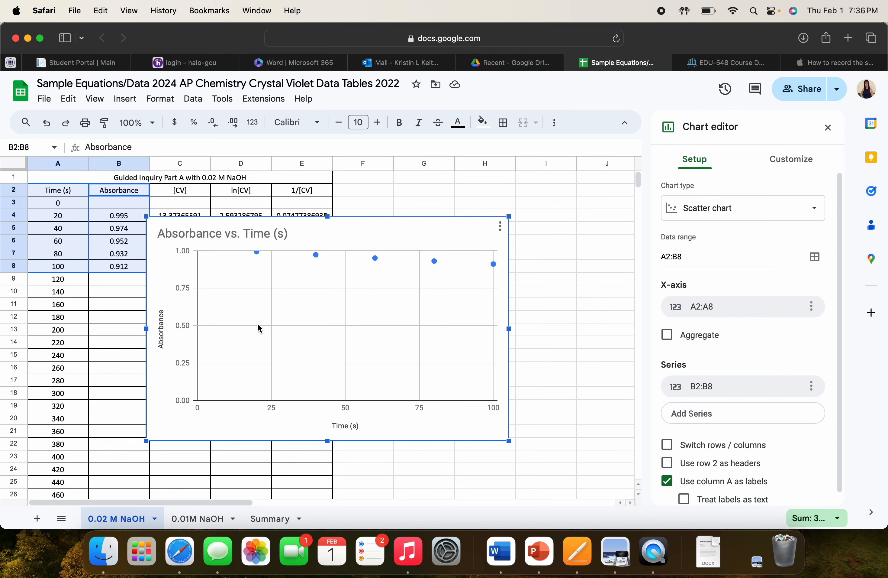
Delete the Absorbance vs. Time chart from the sheet
click(417, 198)
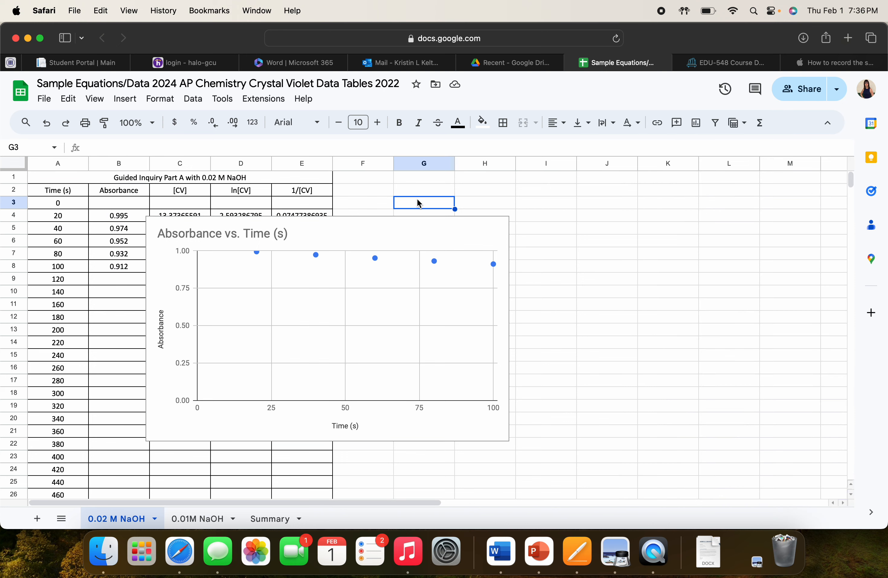
click(454, 235)
key(Delete)
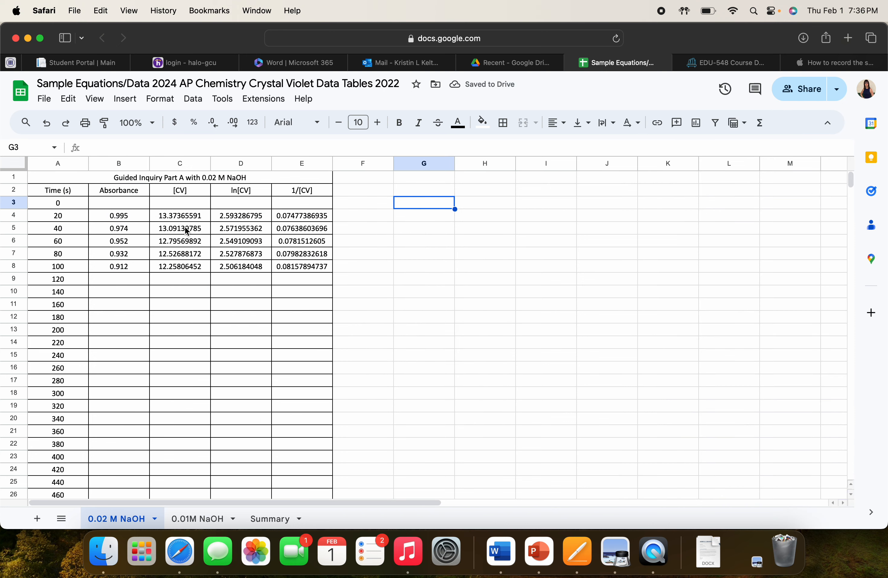
Examine the 0.02 M NaOH column headers, pairing Time (s) with Absorbance, [CV], ln[CV] and 1/[CV] in turn
click(62, 192)
click(108, 193)
click(72, 192)
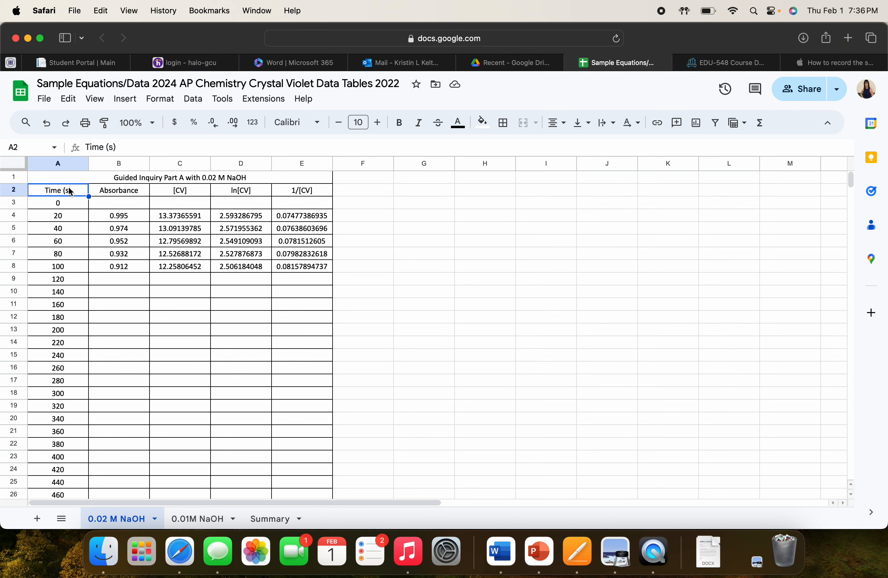
click(193, 186)
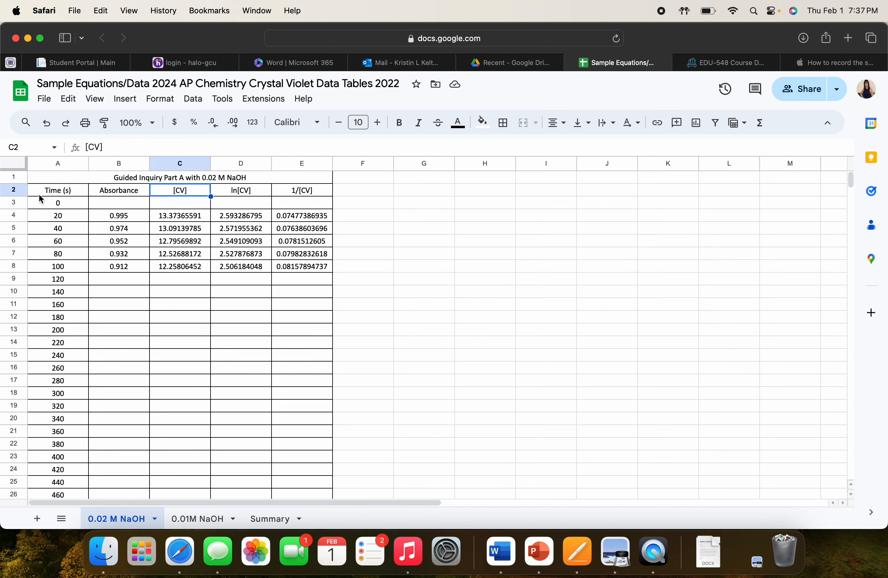
click(51, 195)
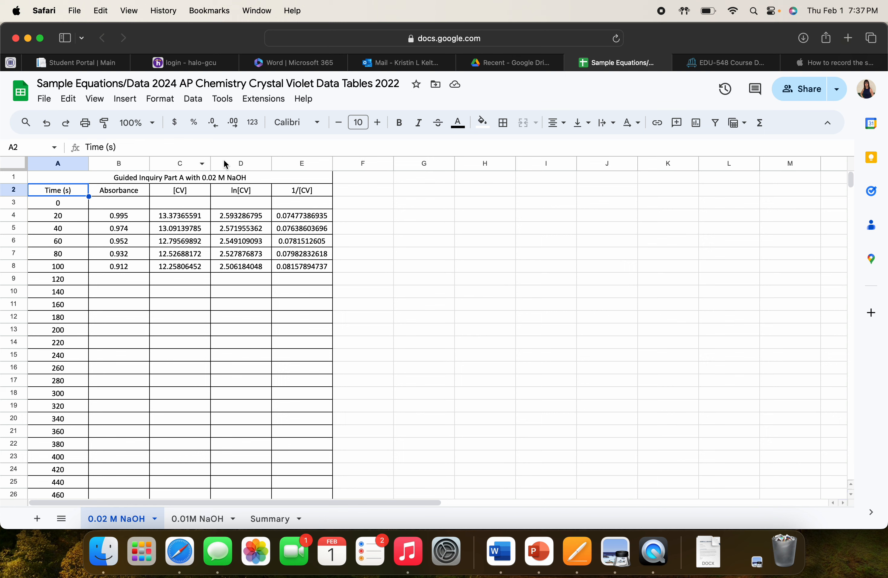
click(240, 189)
click(68, 194)
click(300, 189)
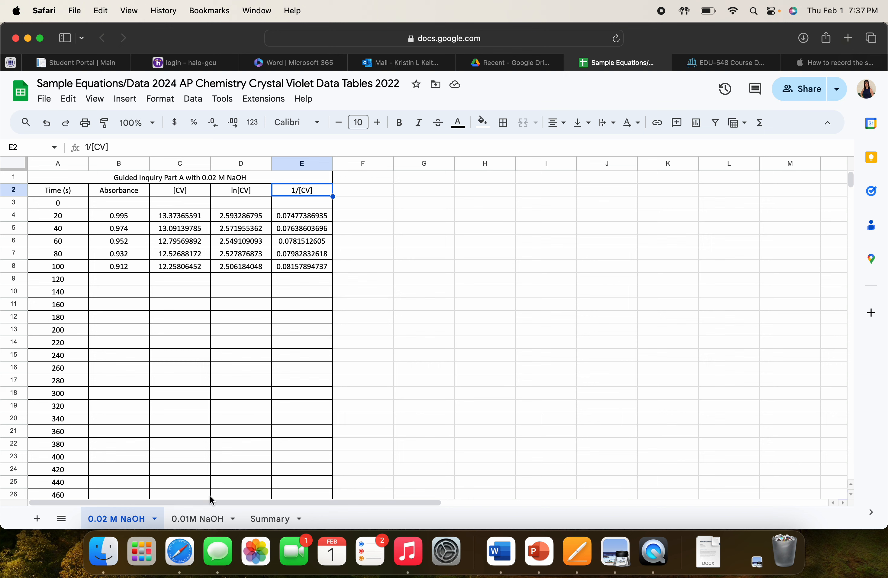
Switch to the 0.01M NaOH sheet and examine its [CV], ln [CV] and 1/[CV] column headers
click(197, 518)
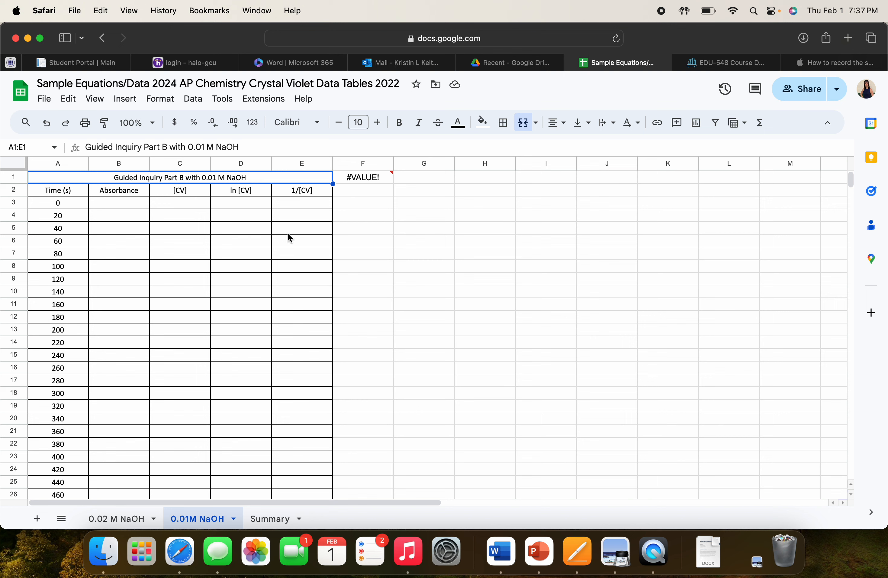
click(201, 192)
click(236, 193)
click(287, 192)
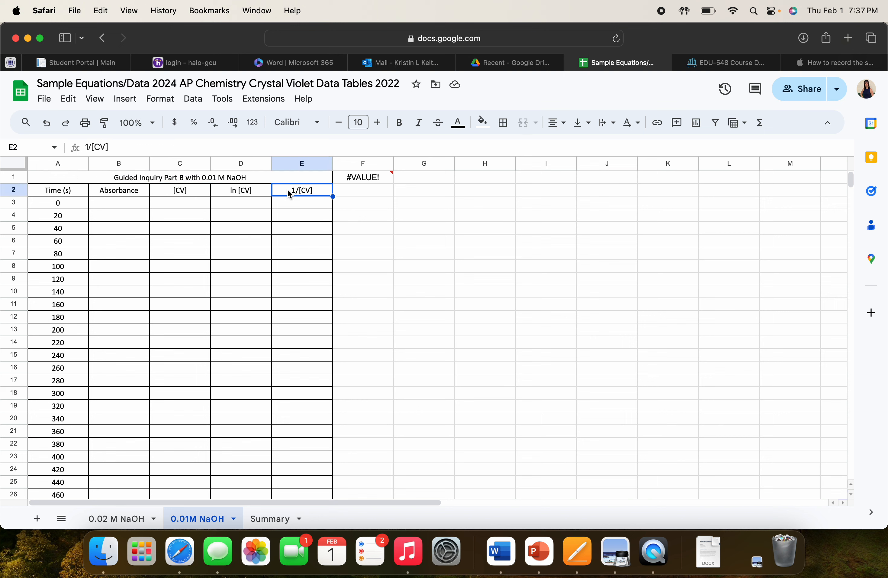
click(234, 194)
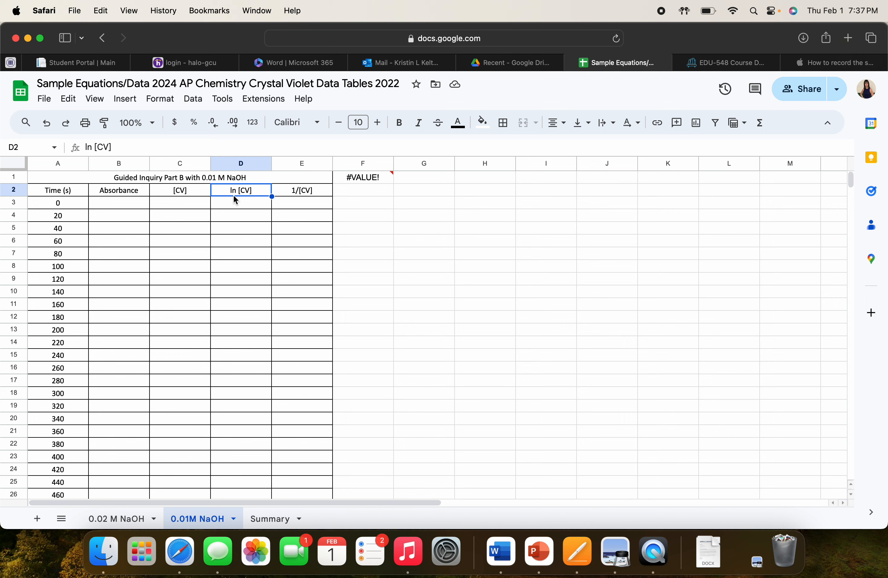